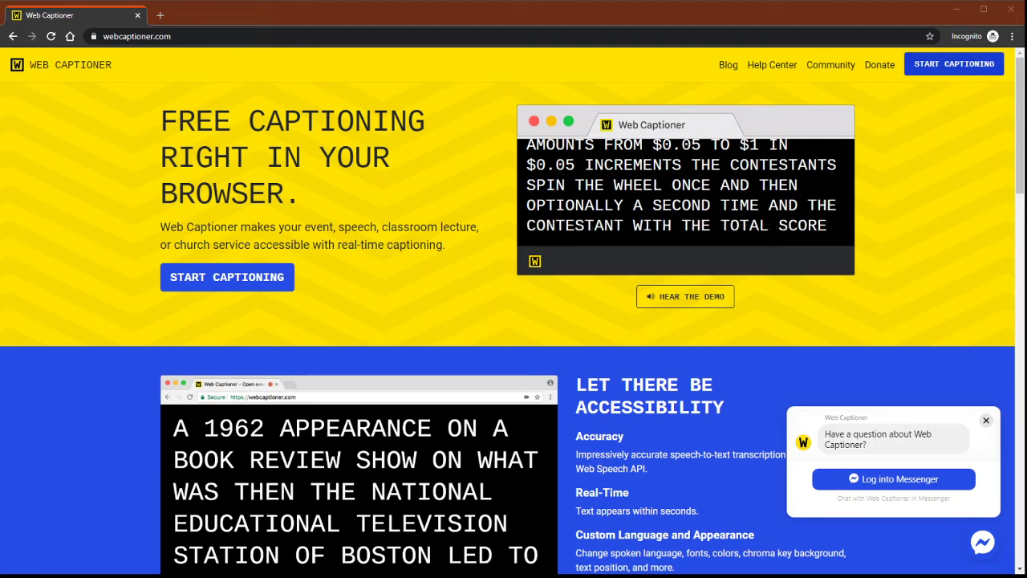
From the captioner screen, begin email sign-in and fill in the account's e-mail address from saved suggestions.
left_click(950, 70)
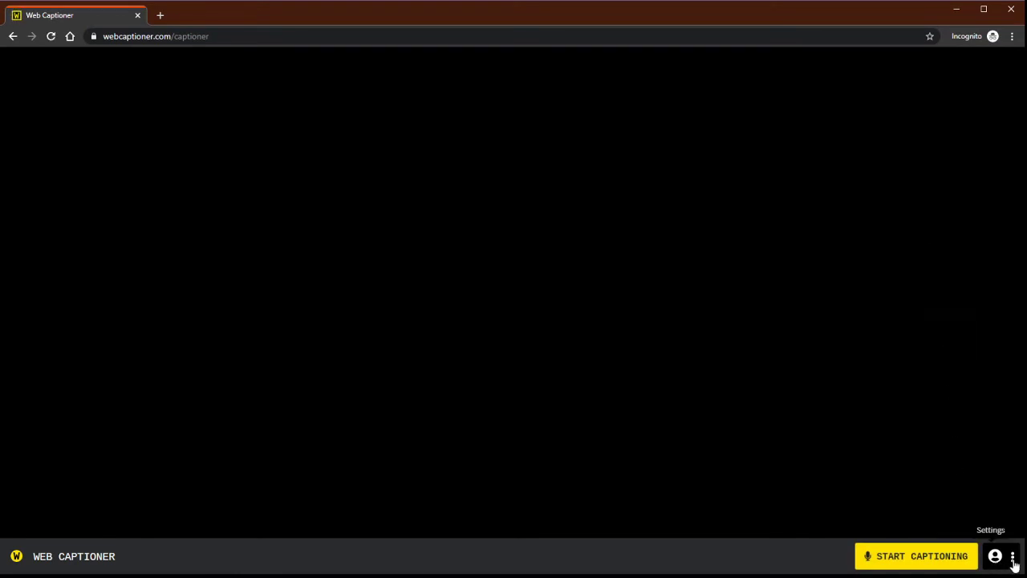
left_click(994, 557)
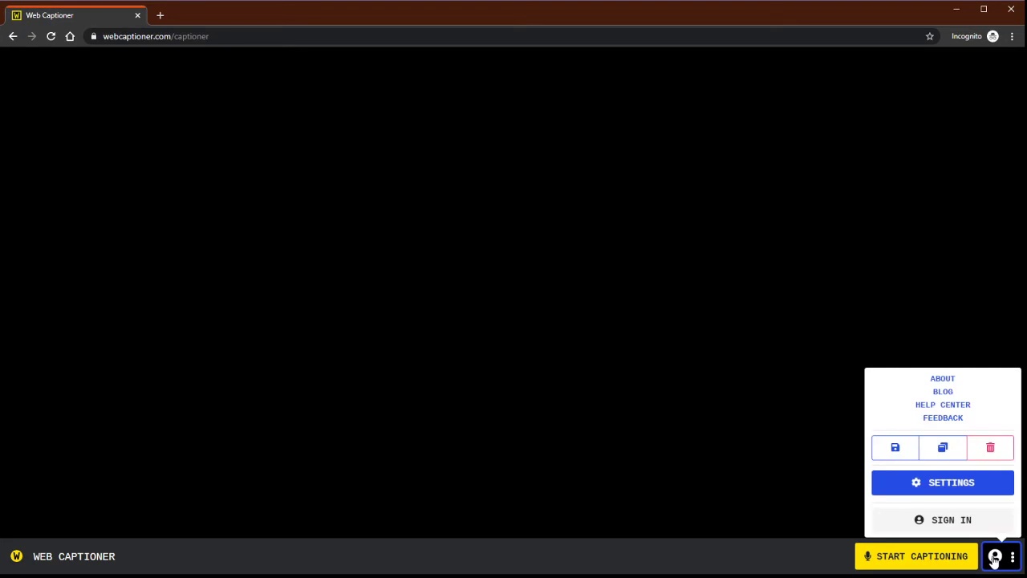
left_click(941, 520)
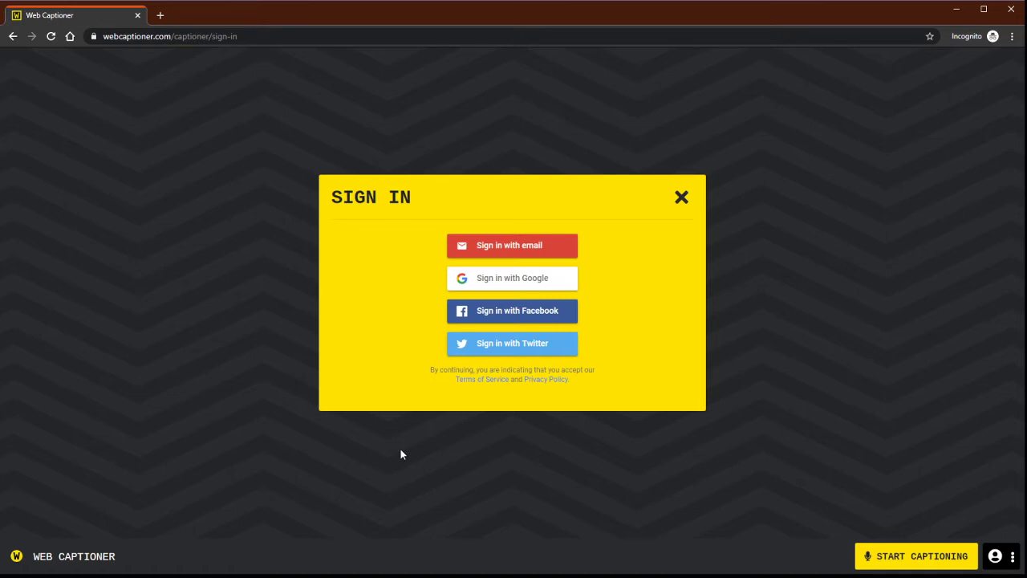
left_click(498, 249)
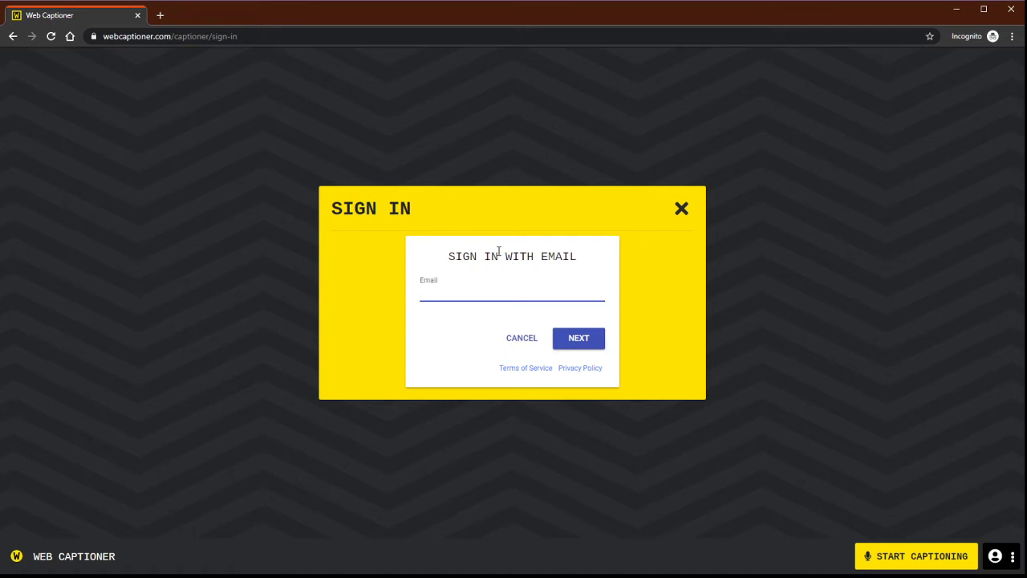
type("s")
type("matty")
left_click(489, 320)
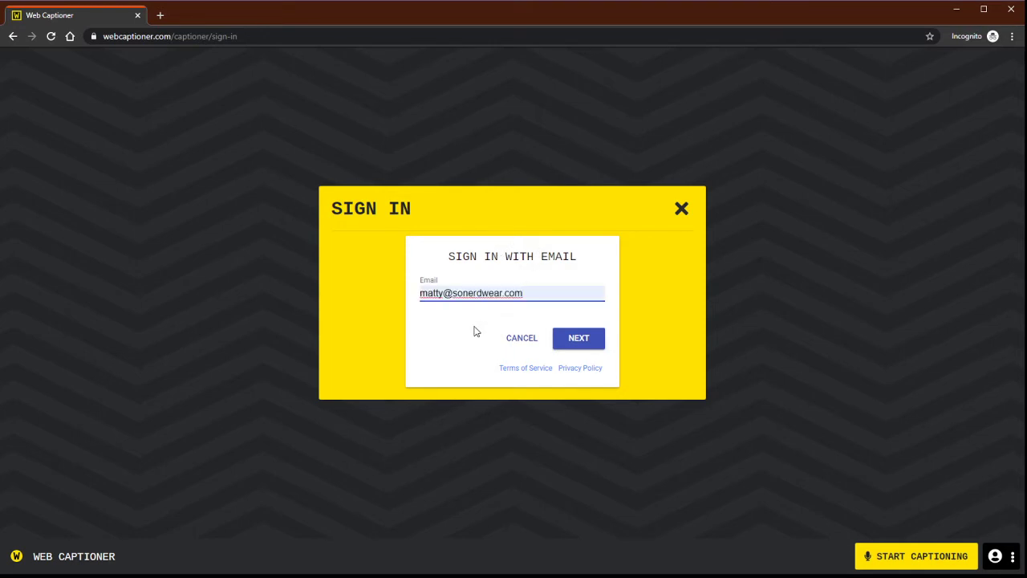
Create the account with the user's first and last name and a password, then save to sign in.
left_click(579, 341)
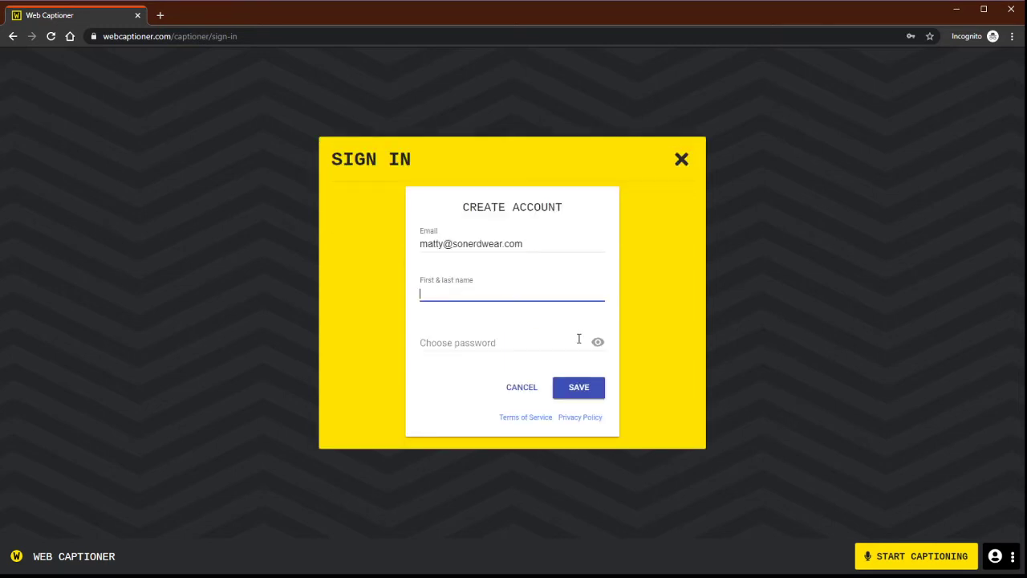
left_click(587, 396)
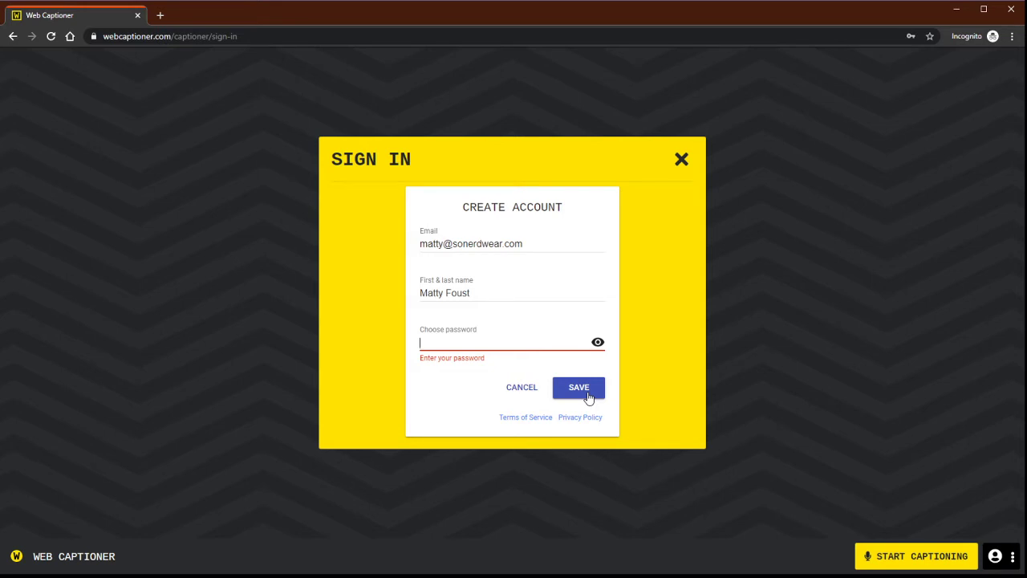
type("••••••••••••••")
left_click(587, 389)
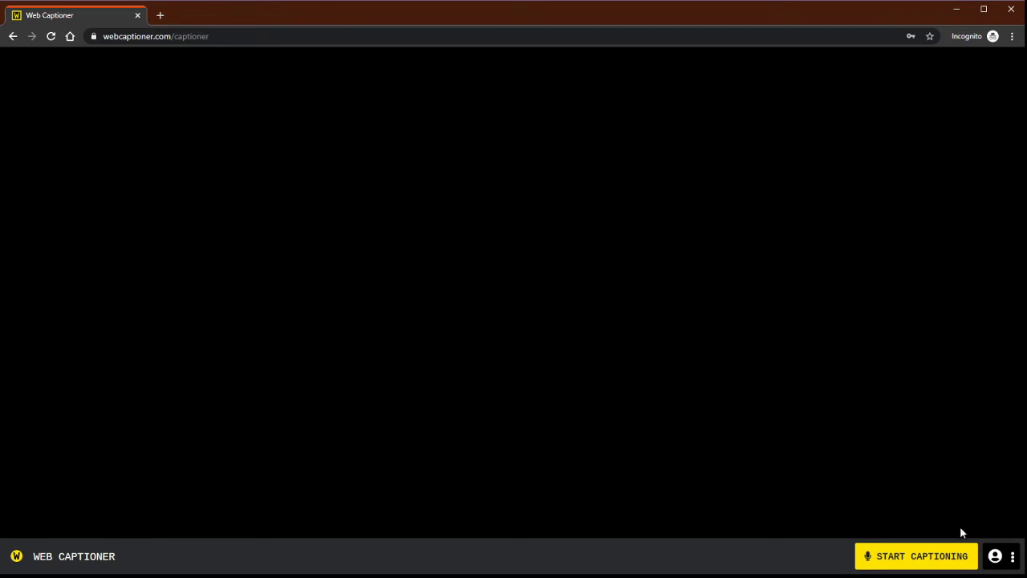
Open Web Captioner's Settings from the account menu.
left_click(996, 558)
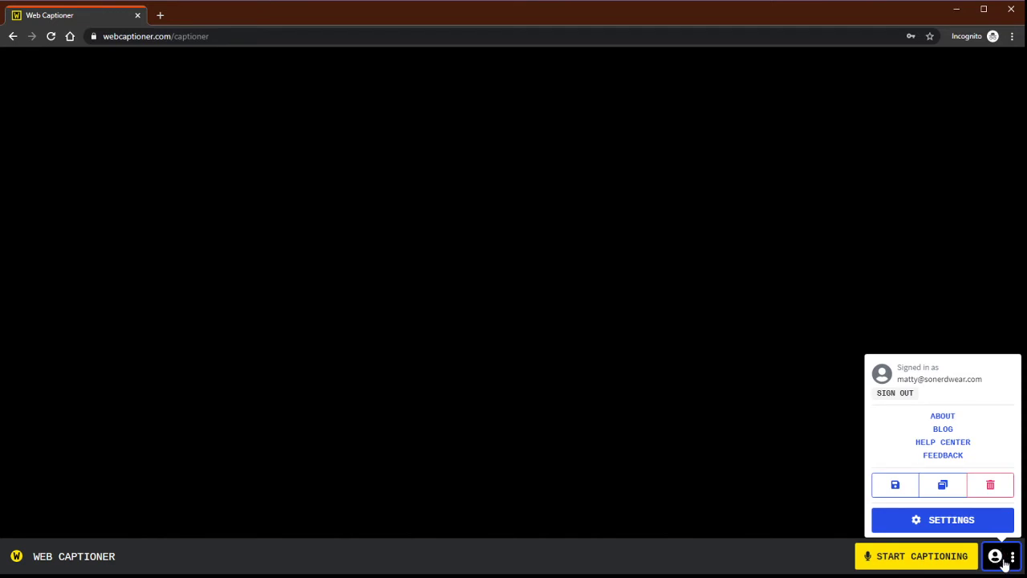
left_click(959, 522)
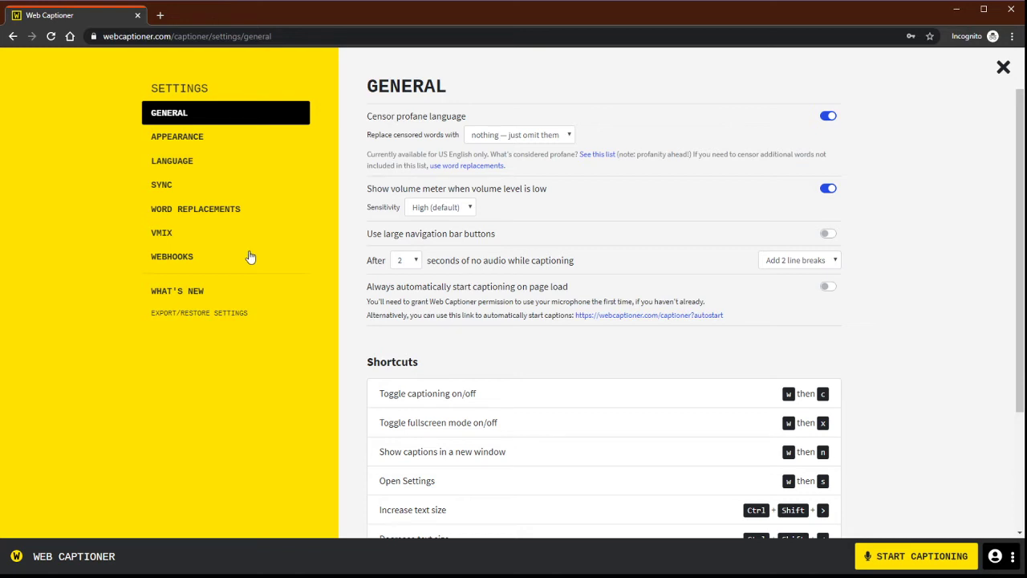
Add an experiment named 'share' on the Experiments settings page.
left_click(171, 259)
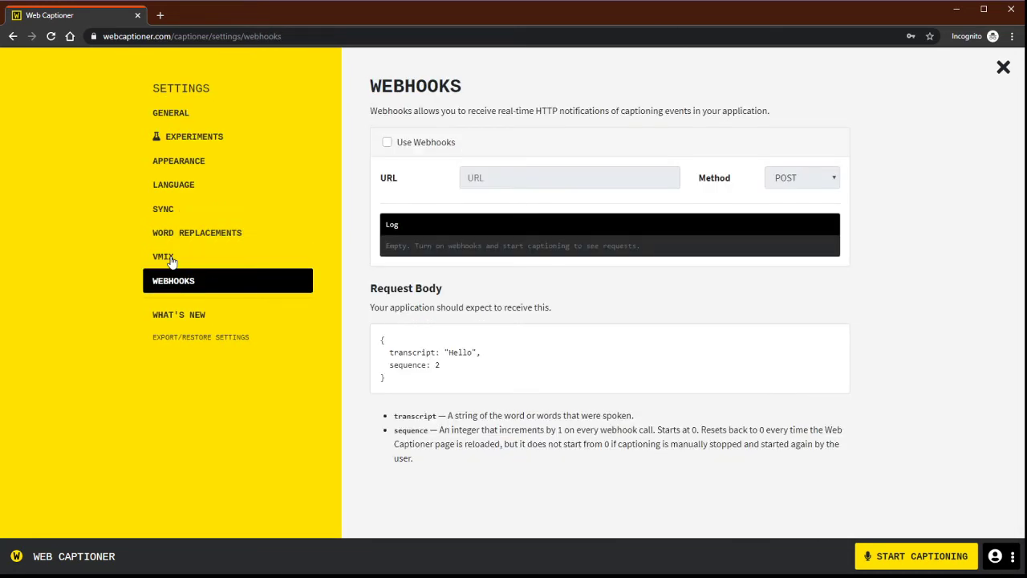
left_click(177, 144)
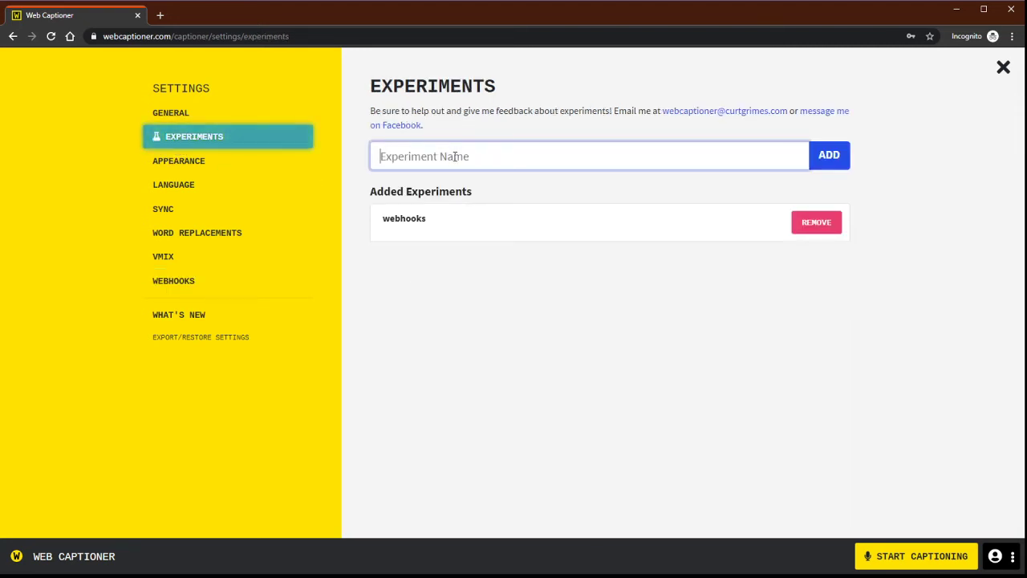
type("share")
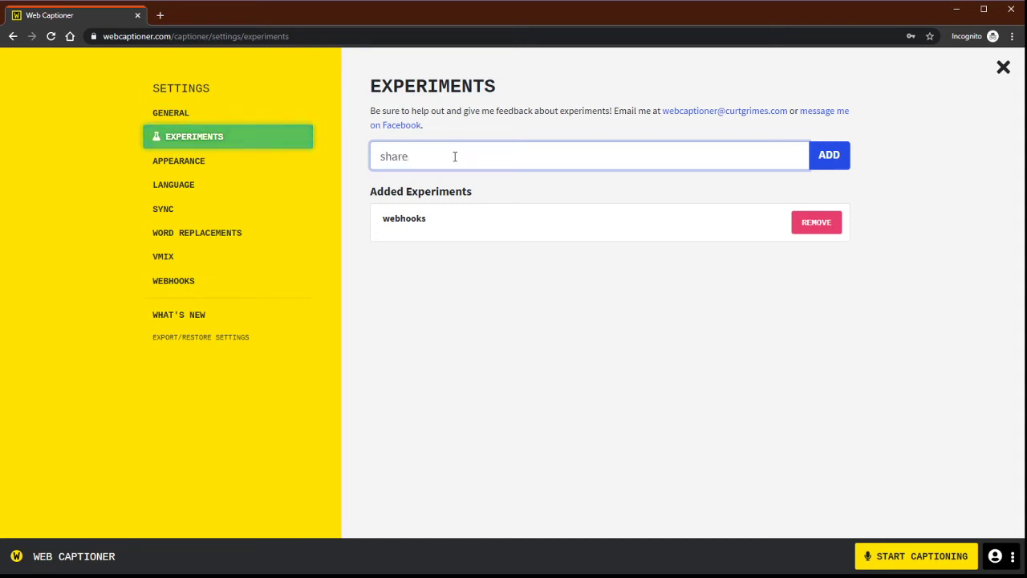
left_click(842, 153)
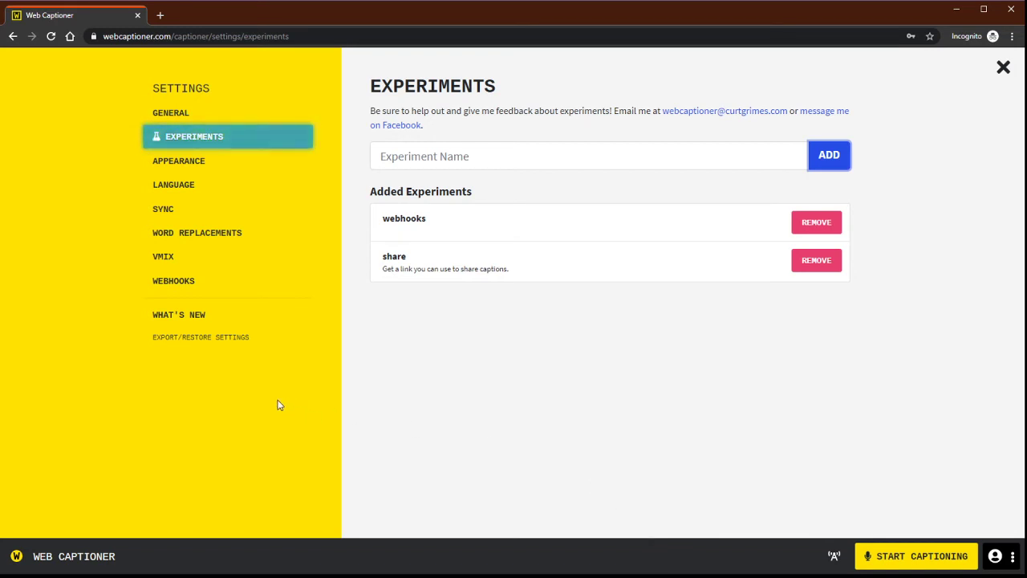
Restore settings from the exported JSON settings file and acknowledge the confirmation.
left_click(198, 343)
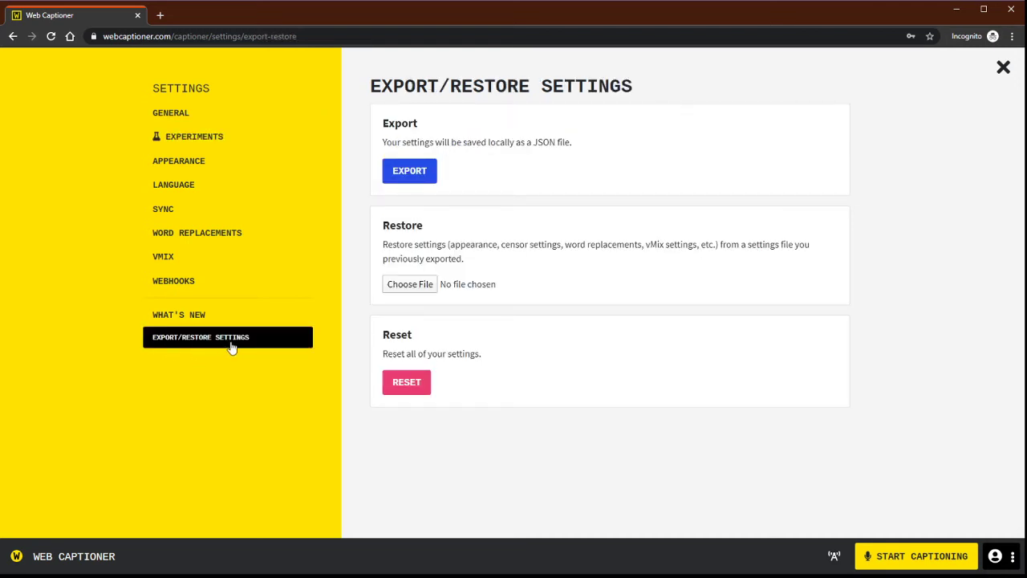
left_click(410, 285)
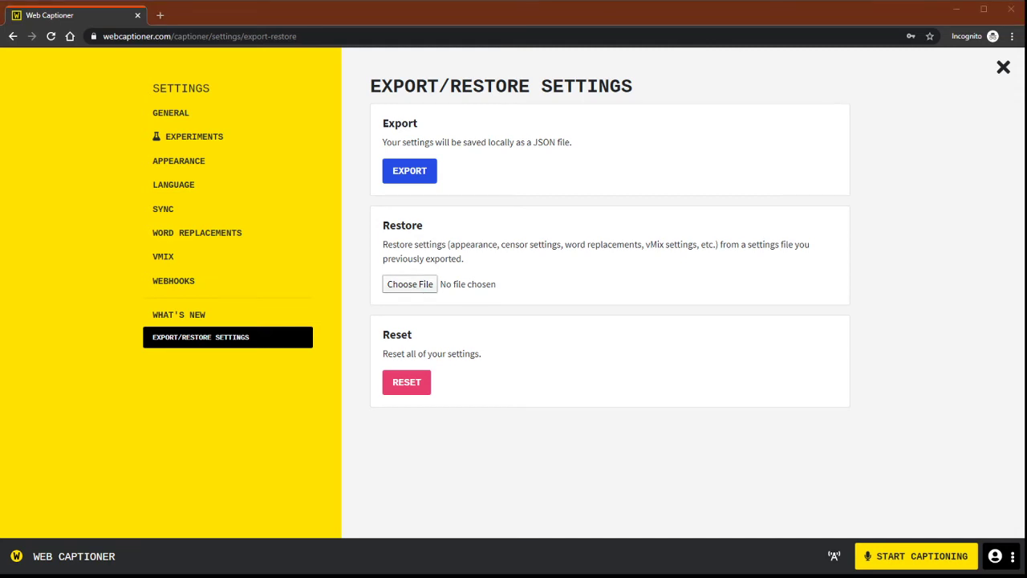
double_click(137, 87)
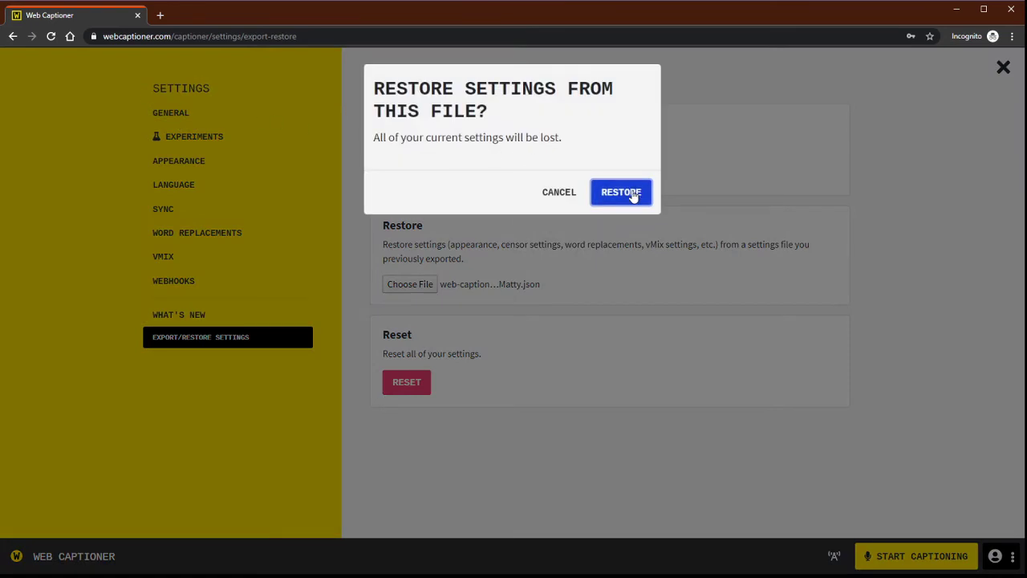
left_click(635, 195)
left_click(635, 179)
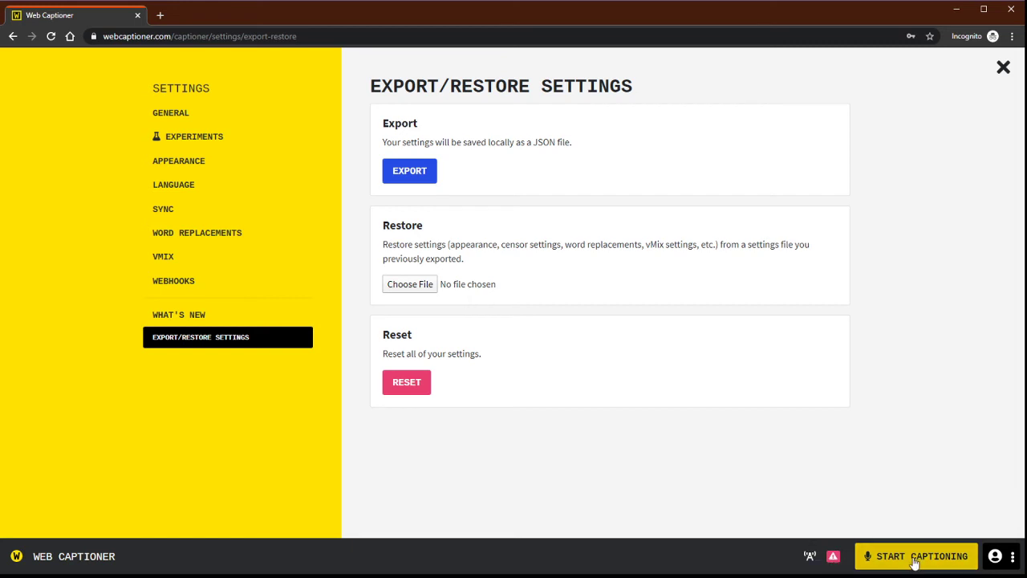
Close Settings and start live captioning on the captioner screen.
left_click(1003, 68)
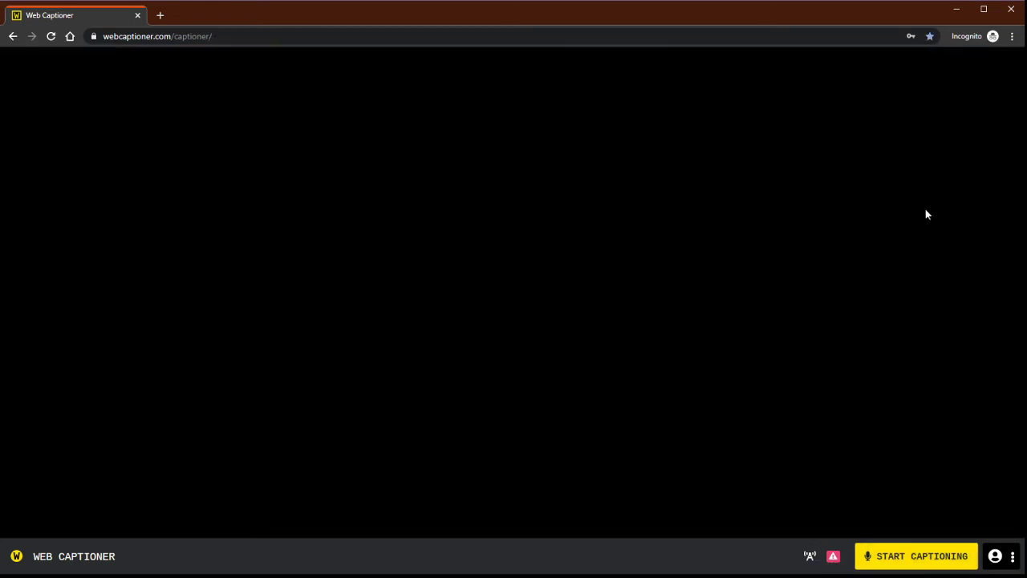
left_click(907, 557)
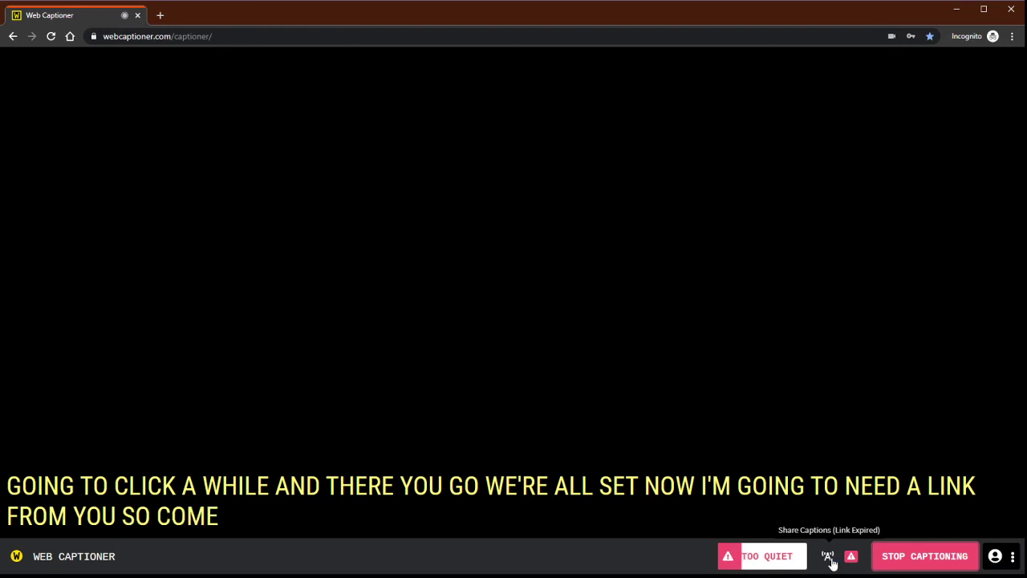
Generate a random share link and select its full broadcasting-application URL.
left_click(830, 560)
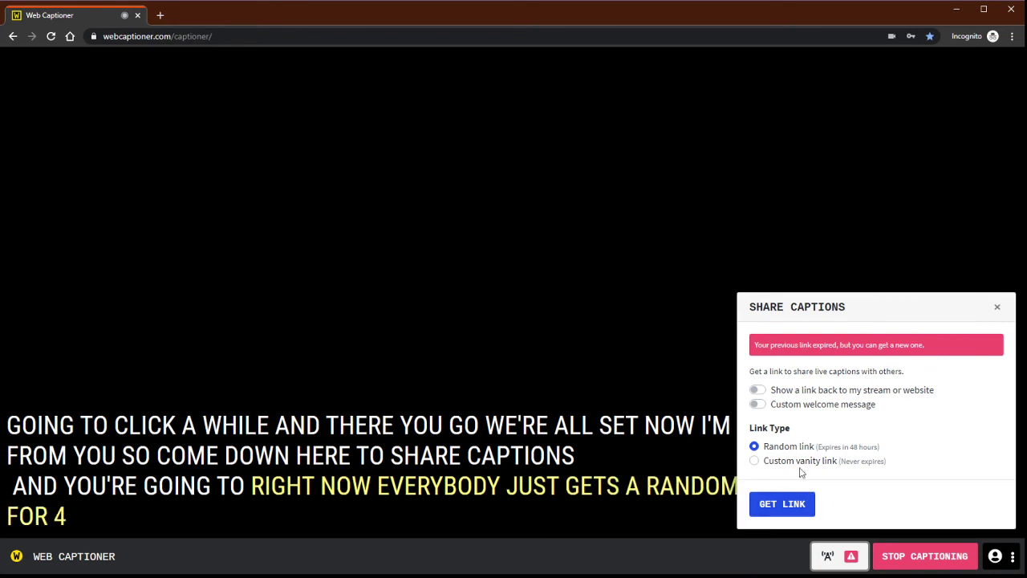
left_click(784, 507)
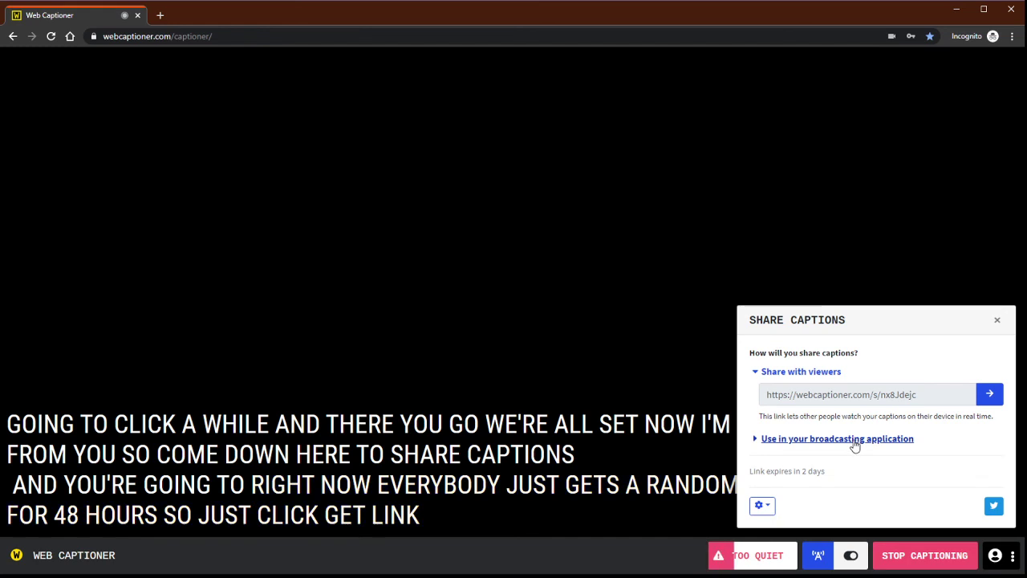
left_click(853, 441)
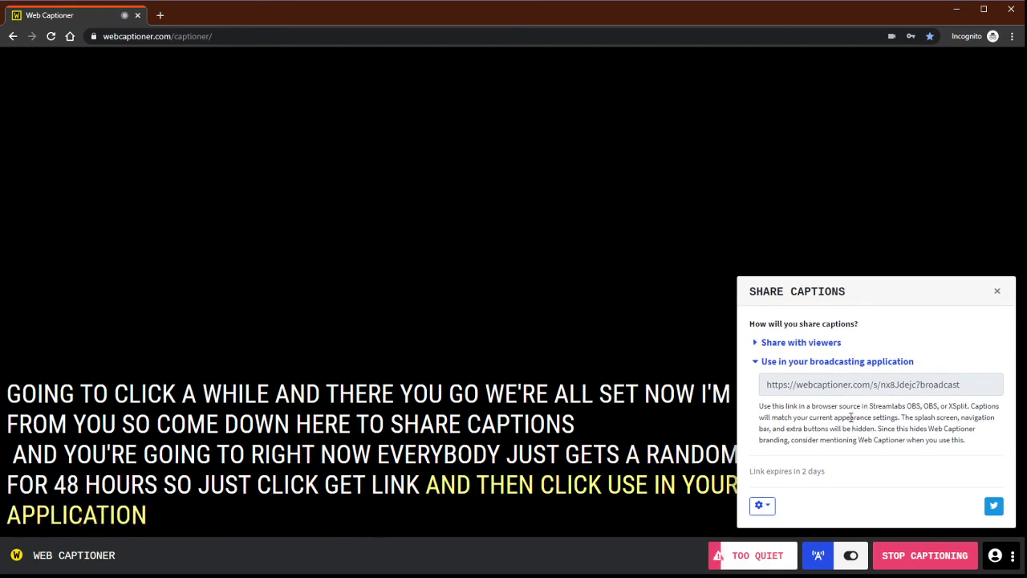
left_click(901, 386)
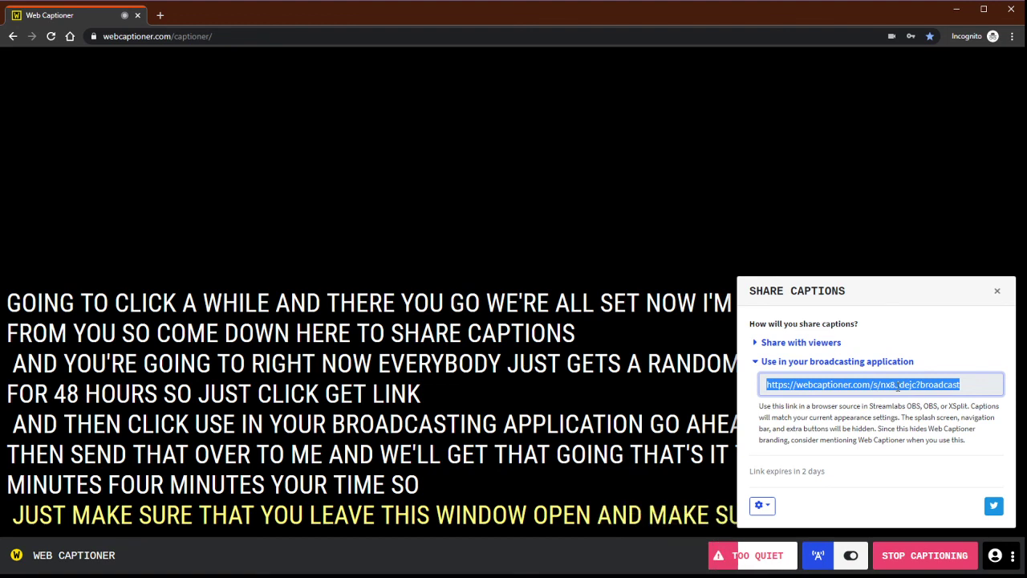
Stop live captioning from the bottom bar.
left_click(919, 559)
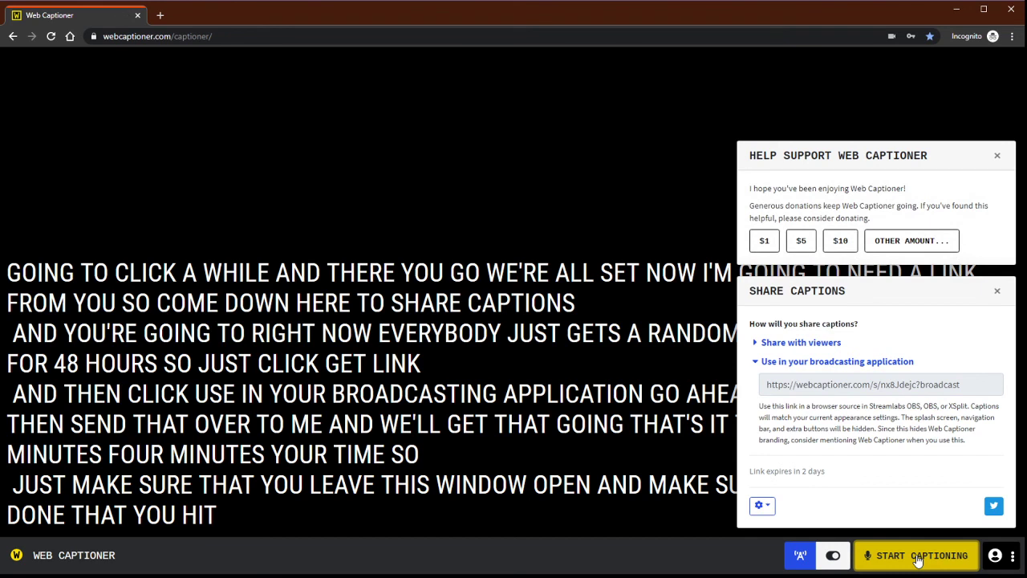